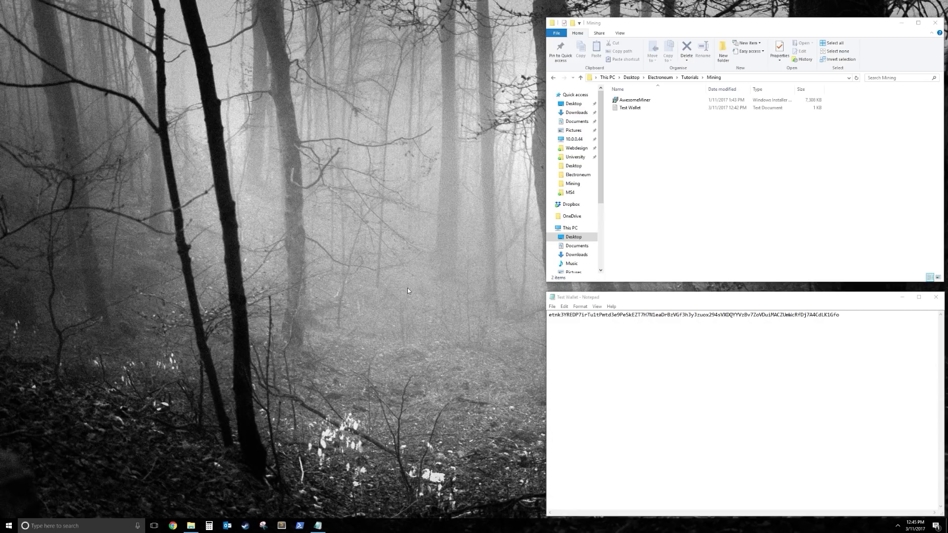
# Step: Search the web for 'awesome miner' and open its download page
pyautogui.click(172, 526)
pyautogui.write('awesome miner')
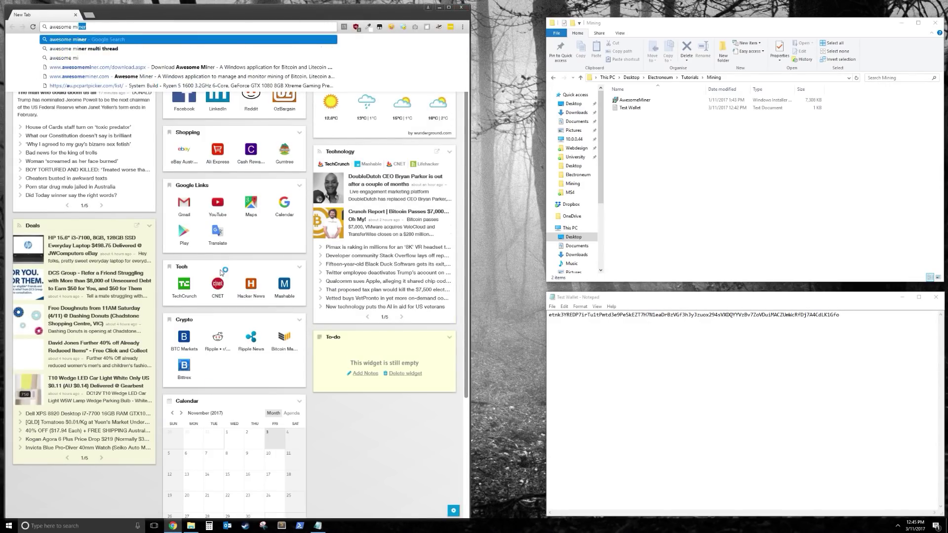
pyautogui.press('Return')
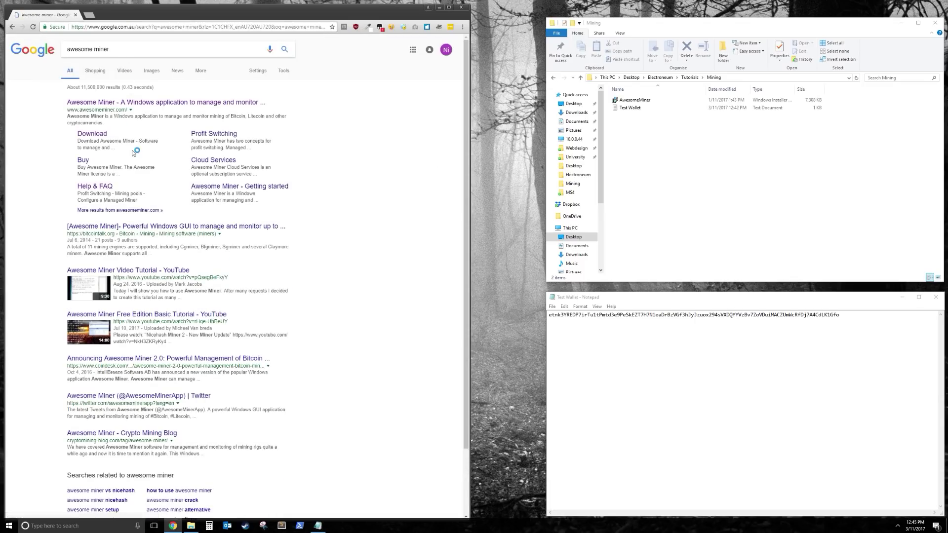
pyautogui.click(99, 134)
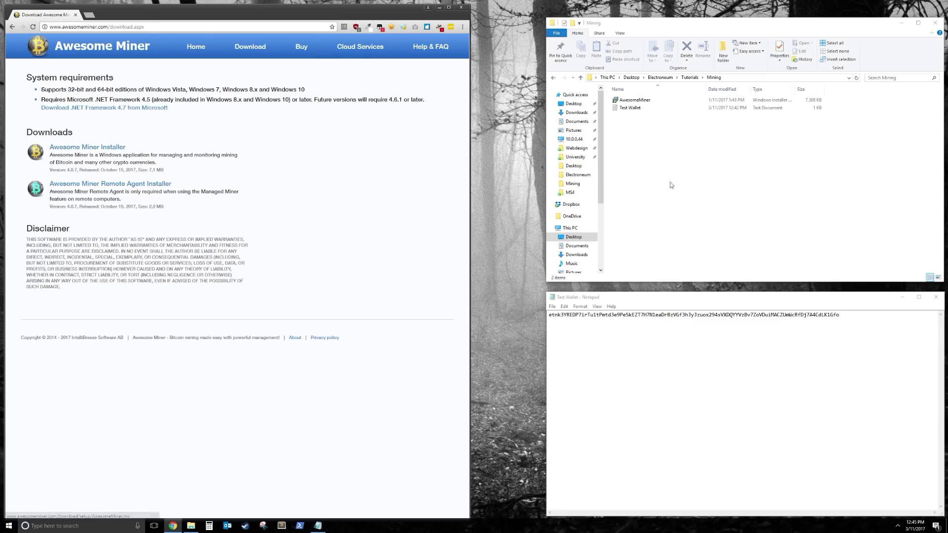
# Step: Install Awesome Miner to the default folder and continue past the Add new miner introduction
pyautogui.click(461, 7)
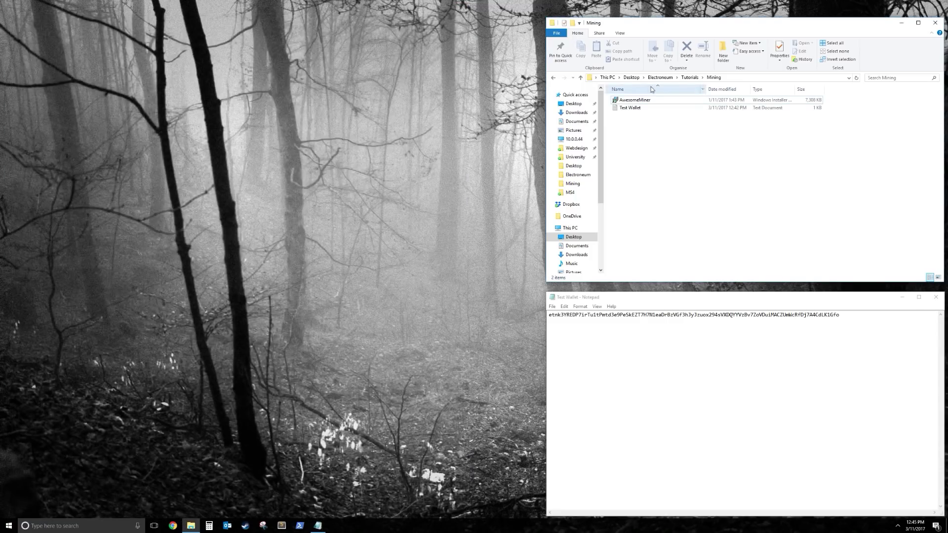
pyautogui.doubleClick(634, 100)
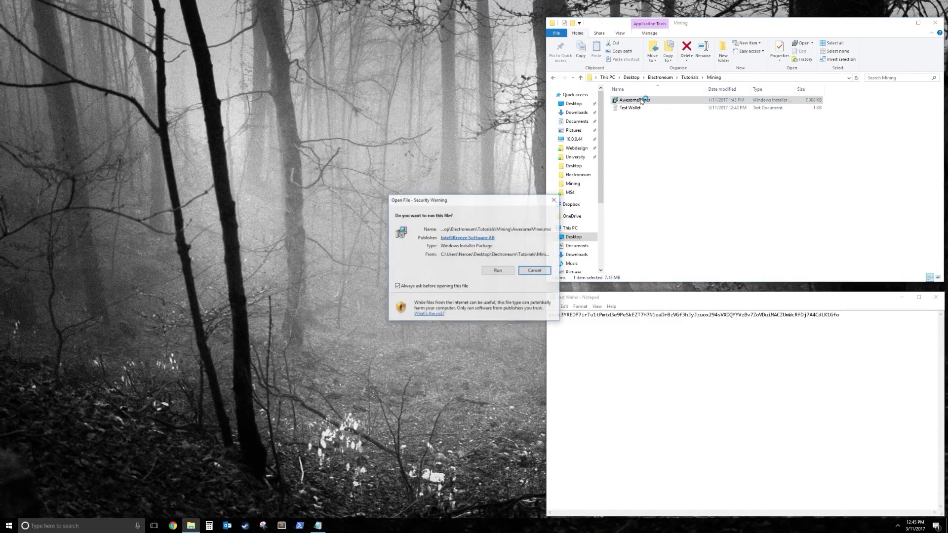
pyautogui.click(497, 271)
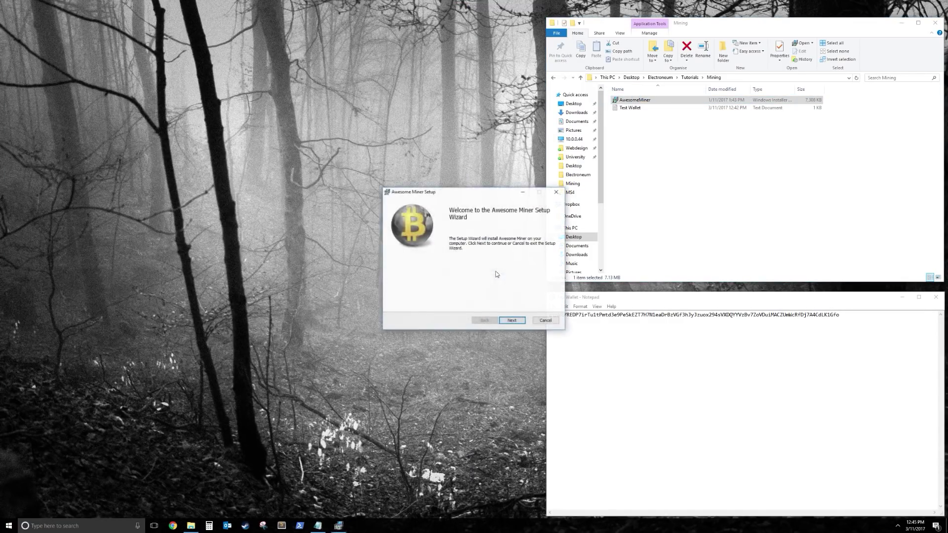
pyautogui.click(511, 322)
pyautogui.click(477, 305)
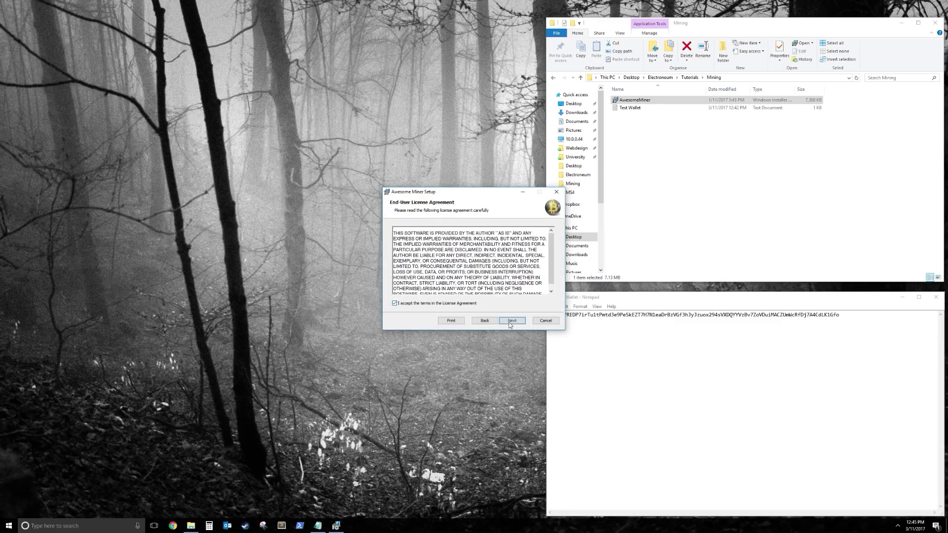
pyautogui.click(511, 322)
pyautogui.click(511, 322)
pyautogui.click(511, 322)
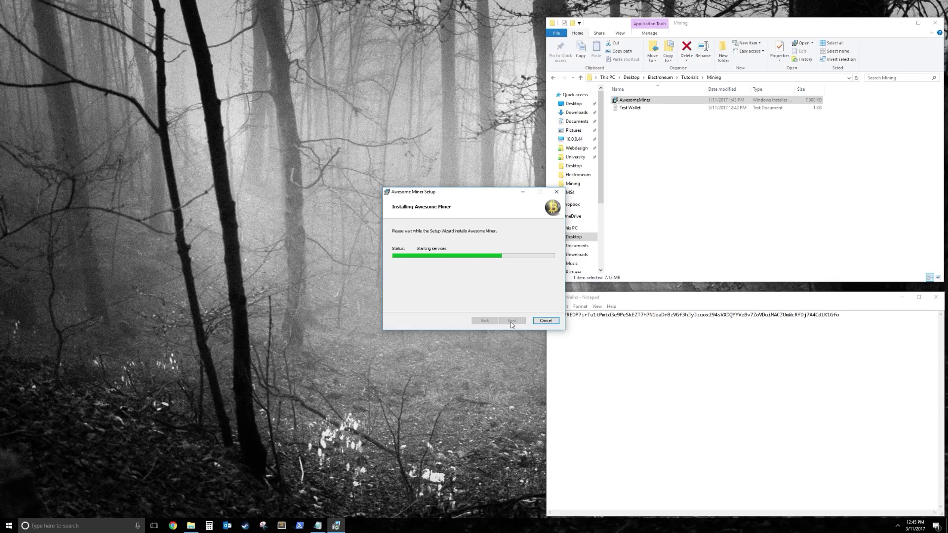
pyautogui.click(512, 321)
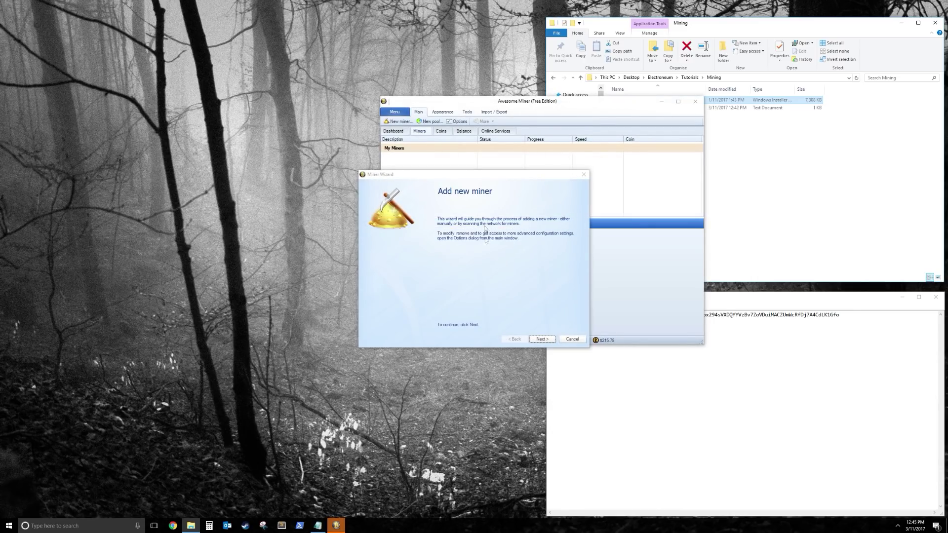
pyautogui.click(542, 340)
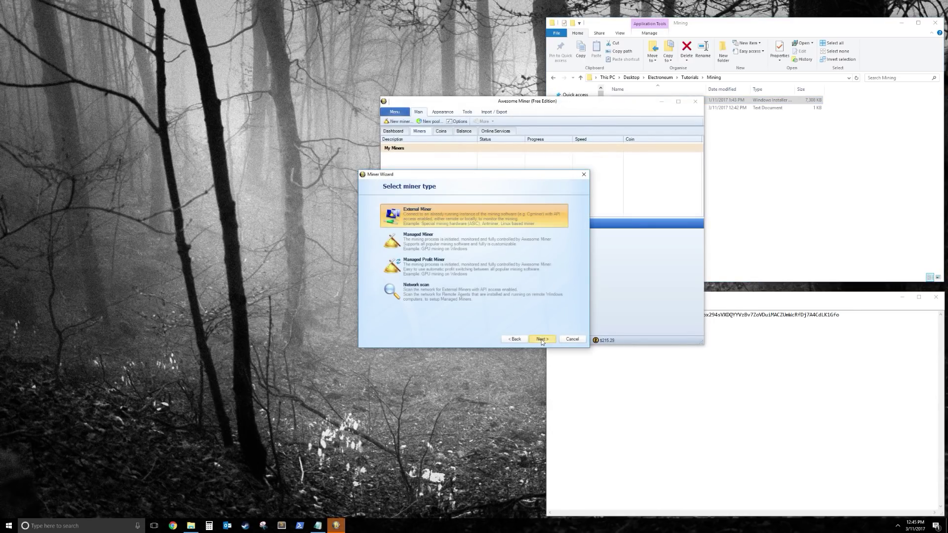
# Step: Choose a Managed Miner on the Local host and describe it as 'GPU'
pyautogui.click(452, 240)
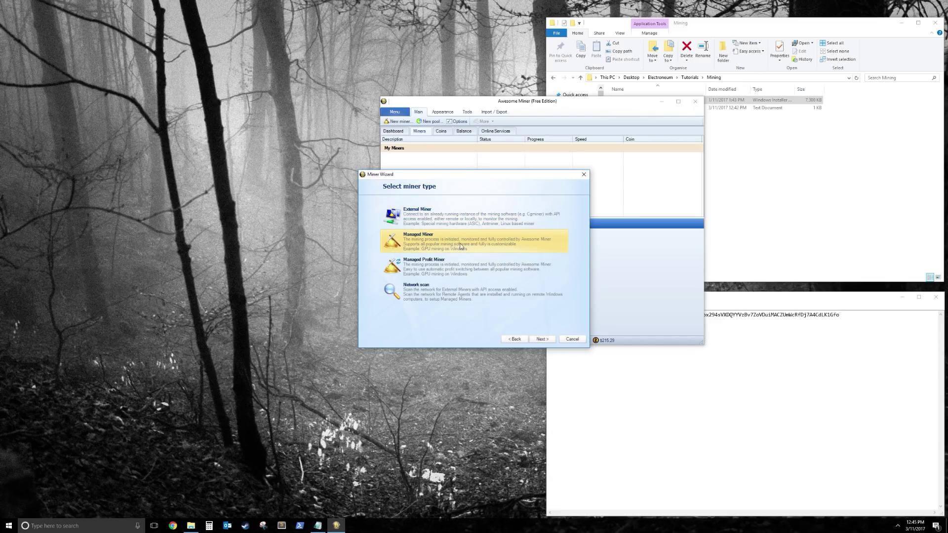
pyautogui.click(543, 339)
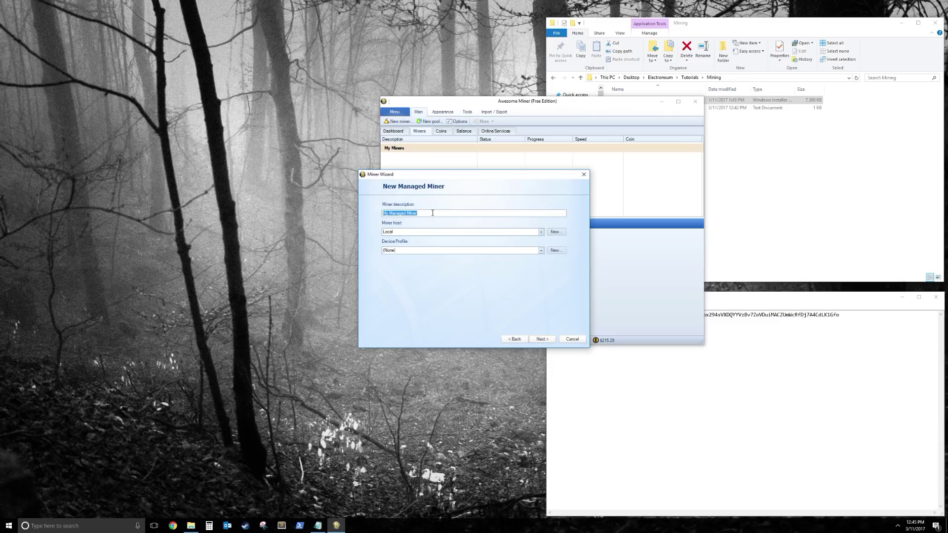
pyautogui.write('GPU')
pyautogui.click(538, 340)
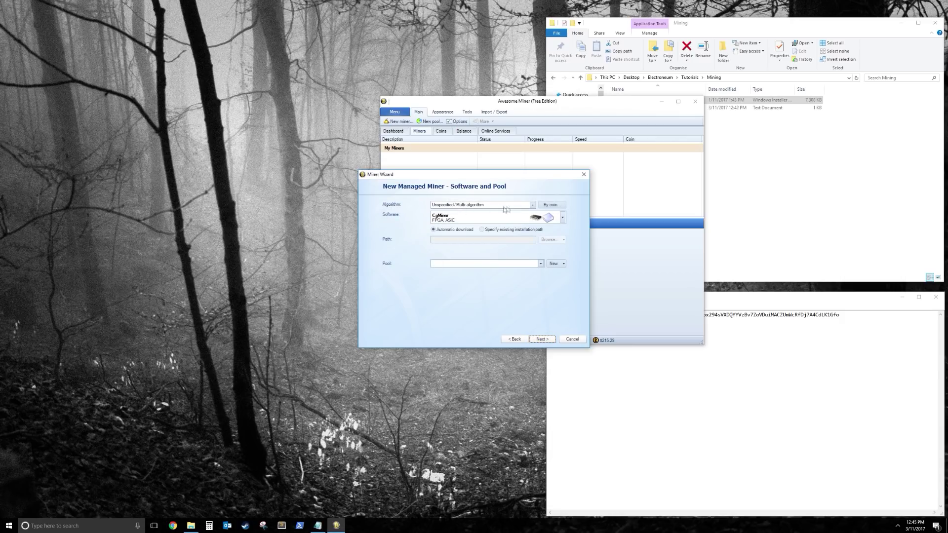
# Step: Set the algorithm to CryptoNight and software to CcMiner (nVidia GPU), then add a new pool
pyautogui.click(532, 204)
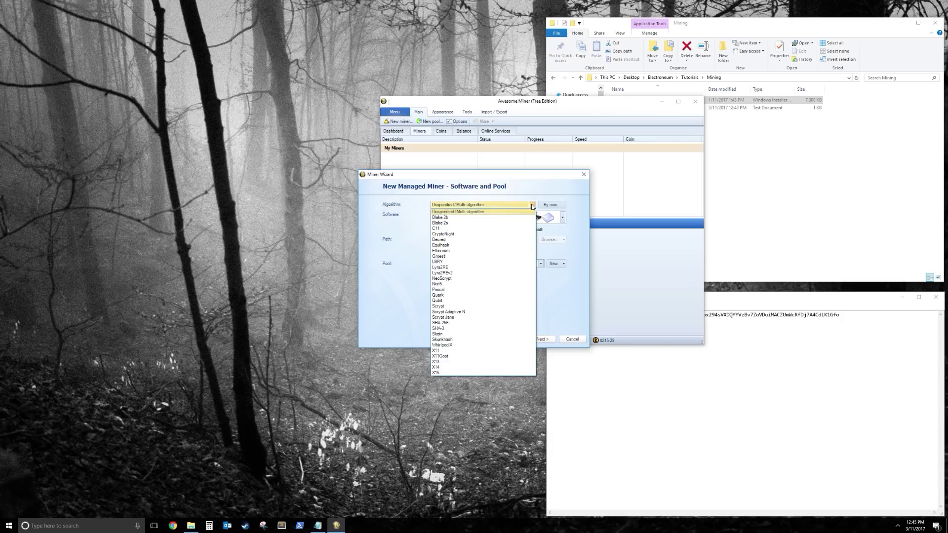
pyautogui.click(459, 235)
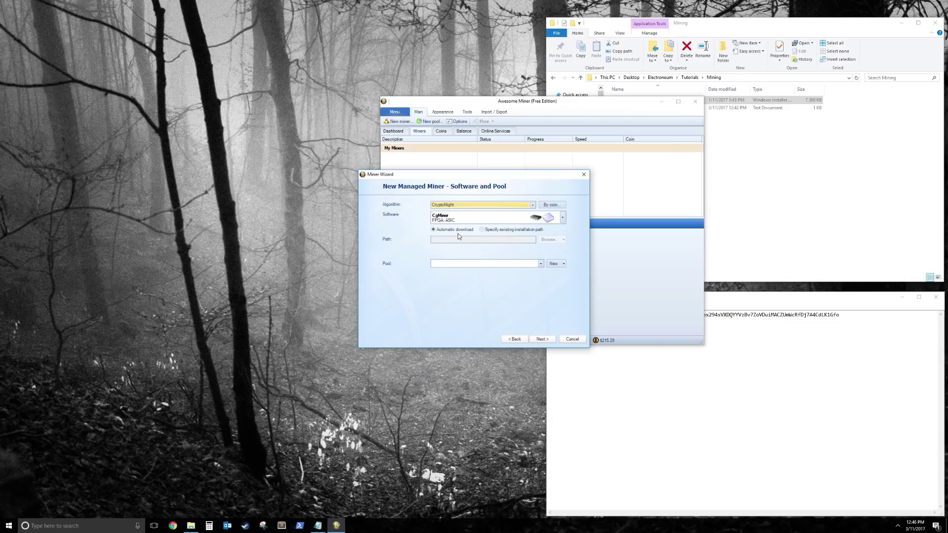
pyautogui.click(474, 219)
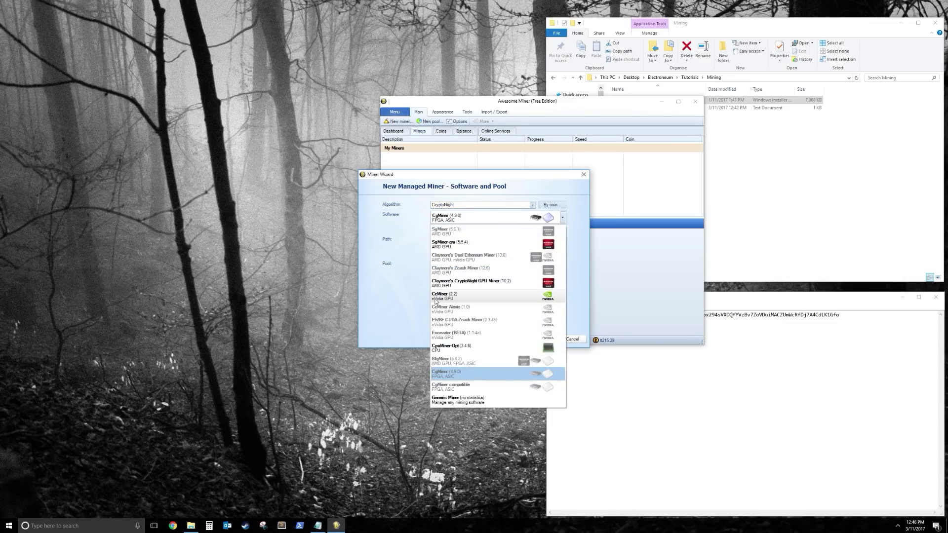
pyautogui.click(468, 295)
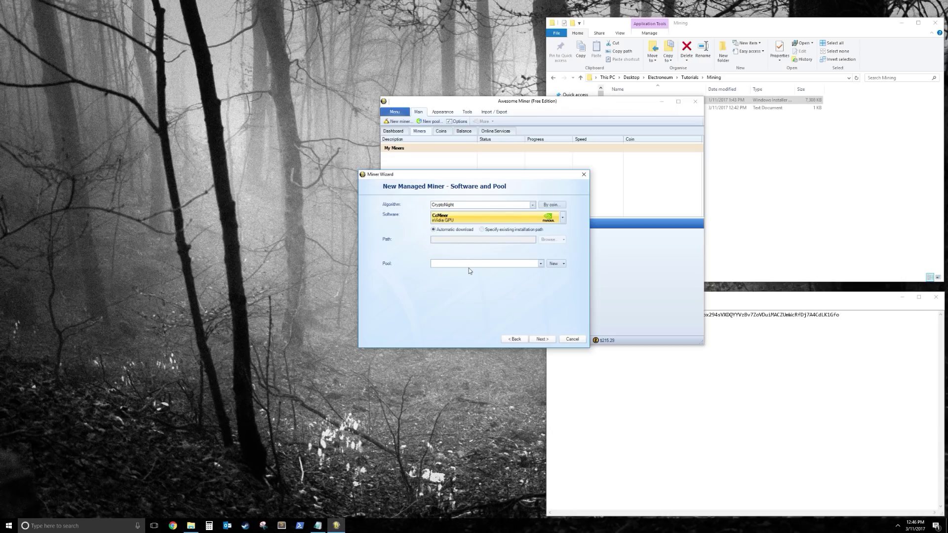
pyautogui.click(557, 264)
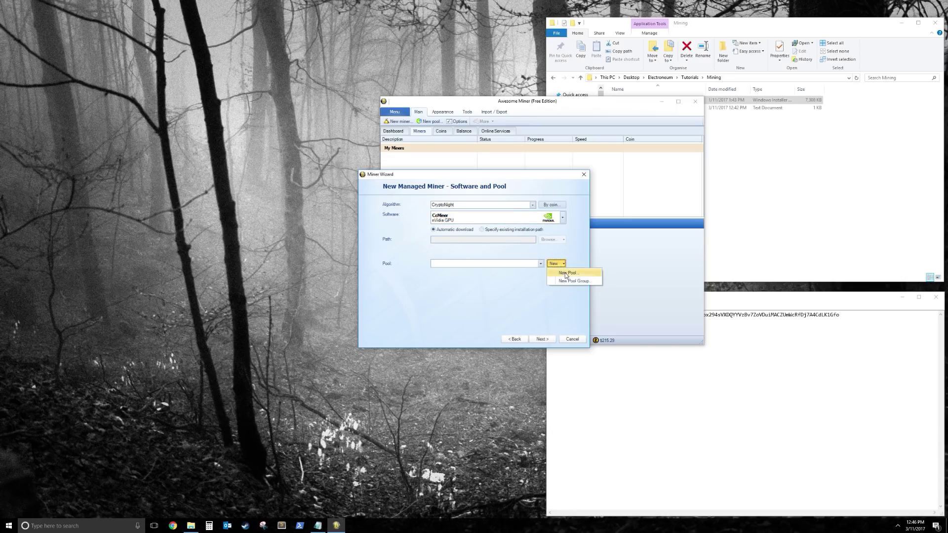
pyautogui.click(567, 274)
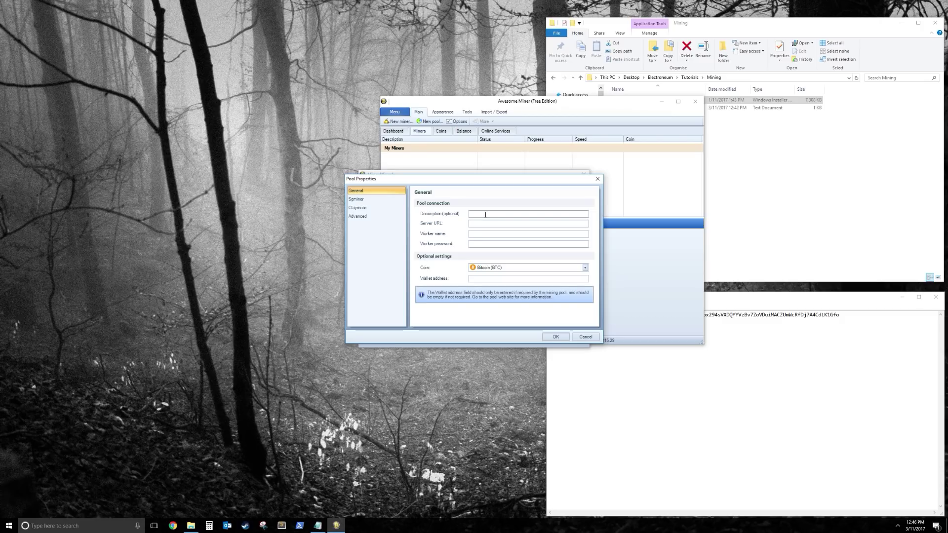
# Step: Name the pool 'Official' with server URL stratum+tcp://uspool.electroneum.com:7777
pyautogui.write('Offic')
pyautogui.write('stratum')
pyautogui.write('ele')
pyautogui.write('ctroneum.com:777')
pyautogui.write('7')
# Step: Paste the wallet address from Notepad as worker name and enter a worker password
pyautogui.click(488, 233)
pyautogui.click(741, 327)
pyautogui.hotkey('ctrl', 'a')
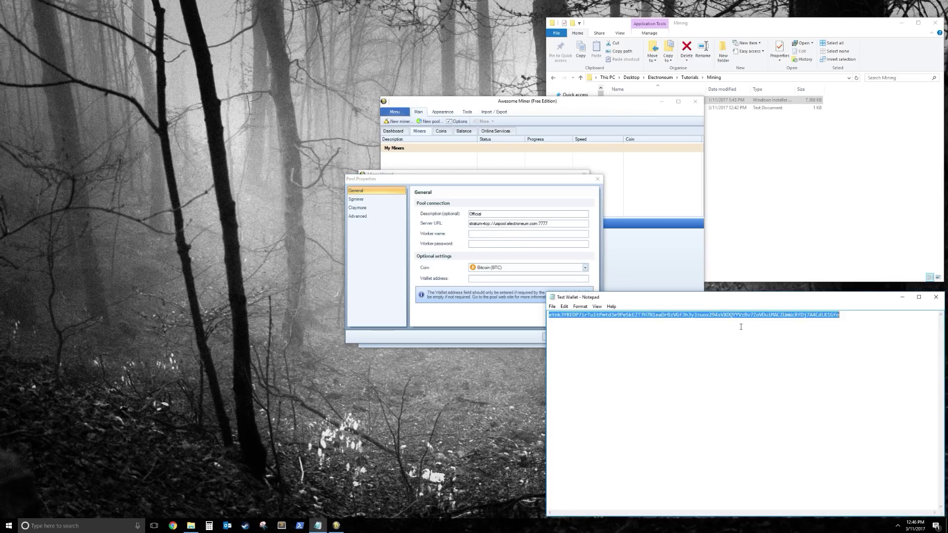
pyautogui.click(506, 235)
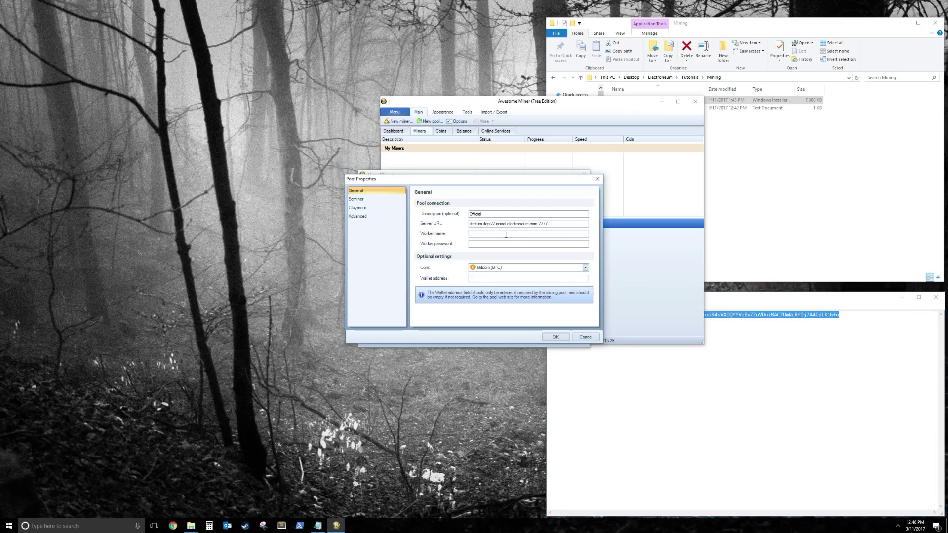
pyautogui.hotkey('ctrl', 'v')
pyautogui.click(491, 245)
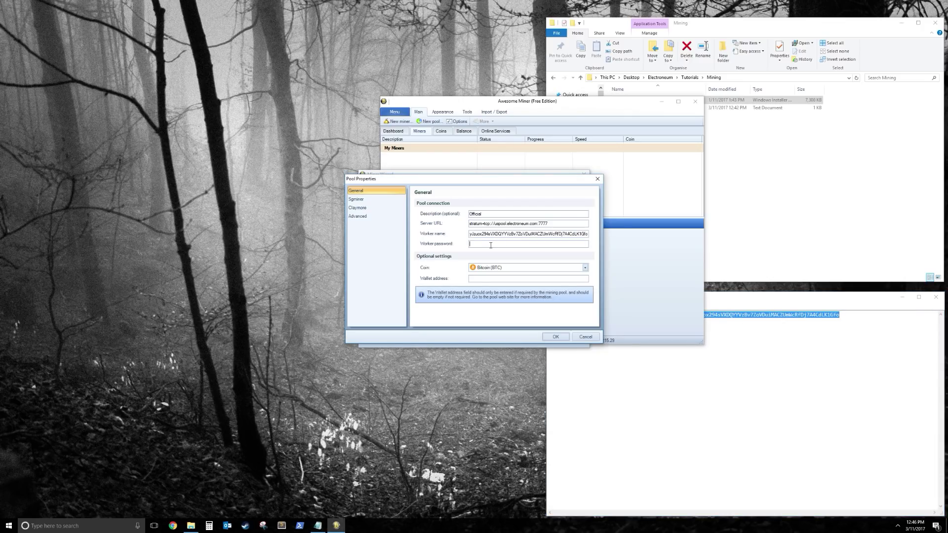
pyautogui.write('p')
# Step: Set the pool's coin to Unspecified CryptoNight and save the Official pool
pyautogui.click(496, 270)
pyautogui.scroll(5, 510, 319)
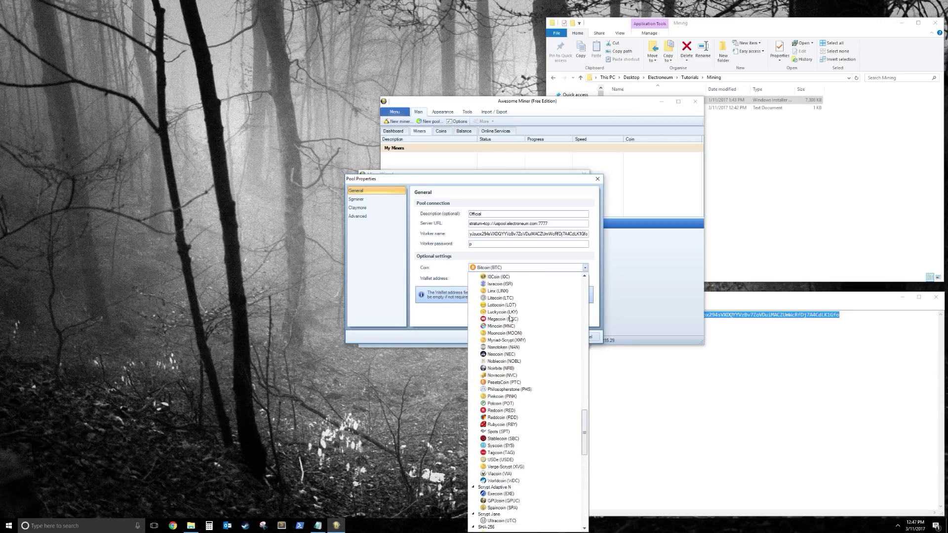
pyautogui.scroll(5, 510, 318)
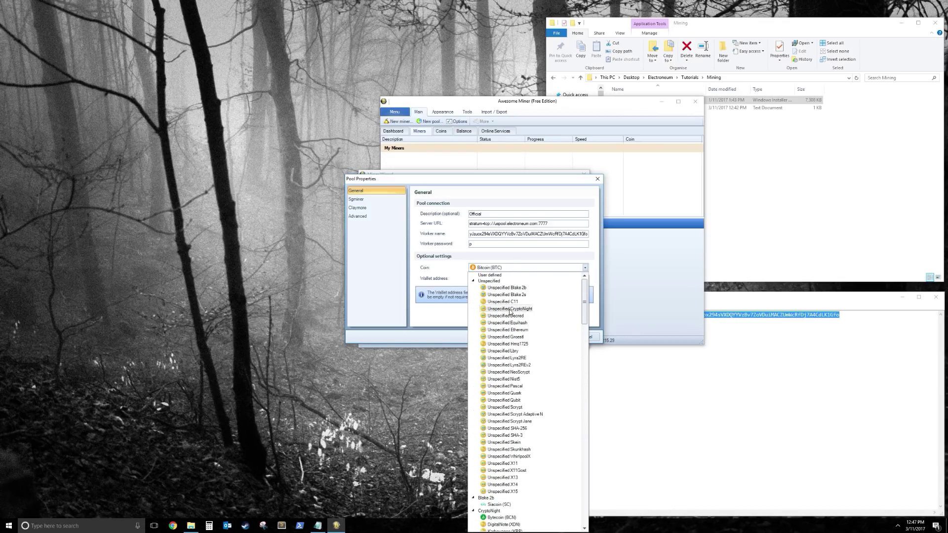
pyautogui.click(510, 310)
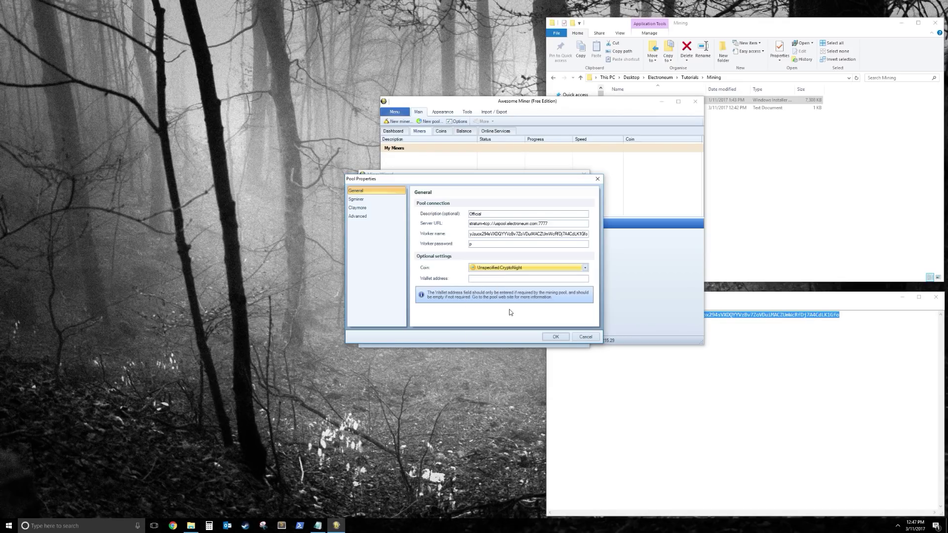
pyautogui.click(554, 338)
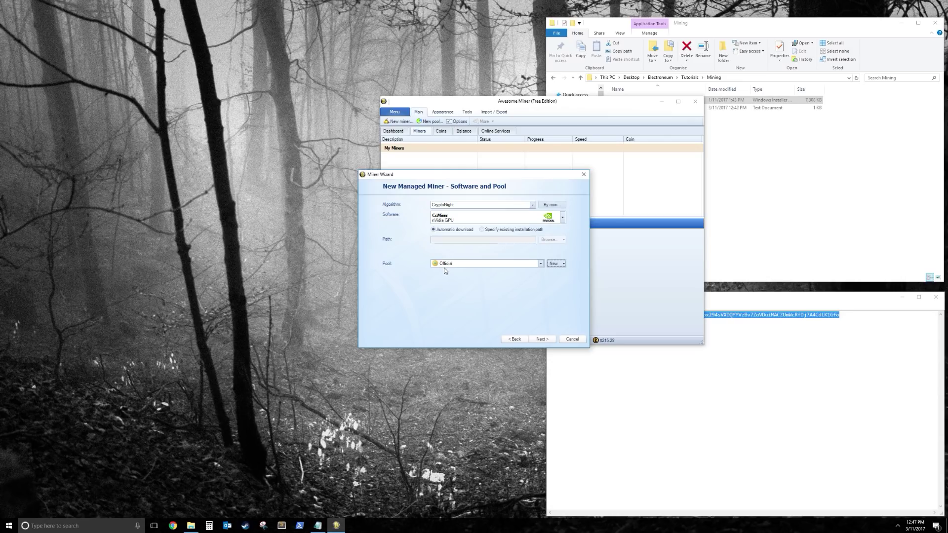
# Step: Finish creating the GPU miner and select its row in My Miners
pyautogui.click(542, 340)
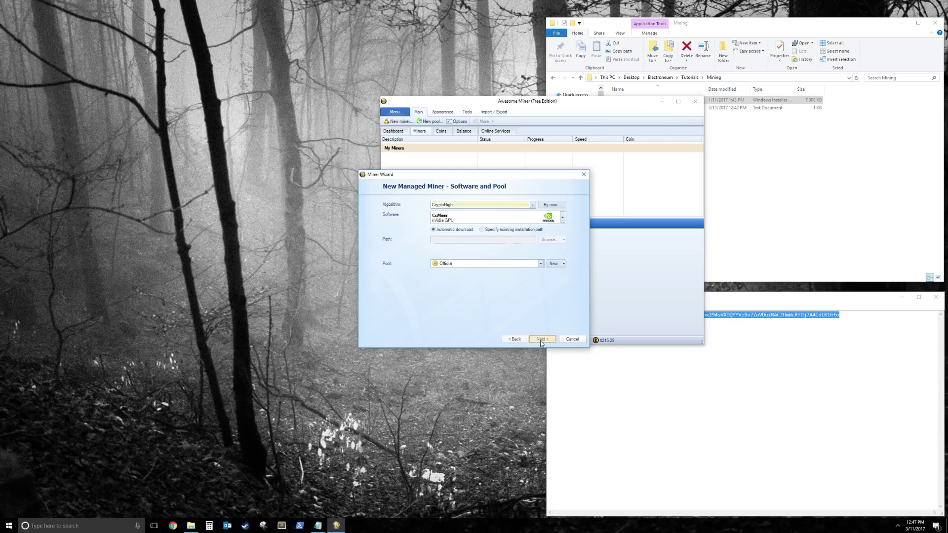
pyautogui.click(541, 340)
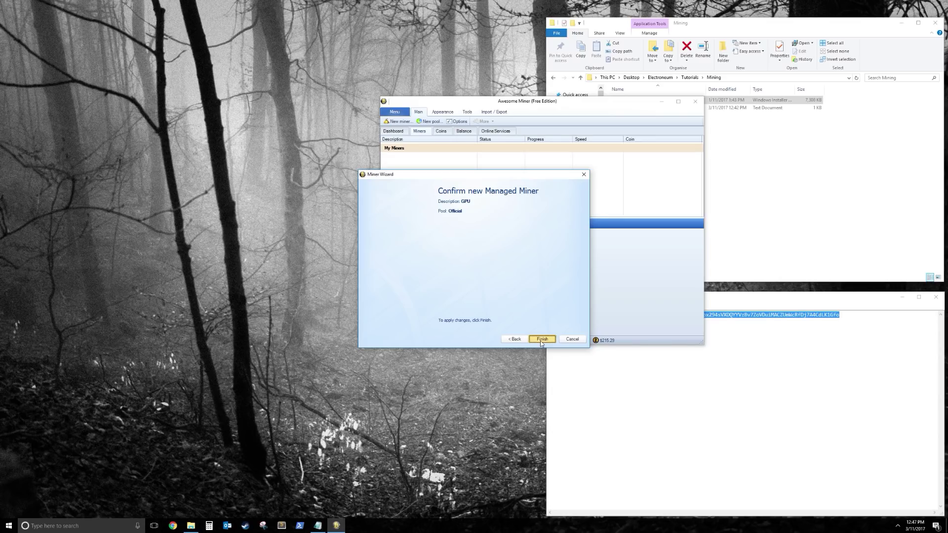
pyautogui.click(414, 163)
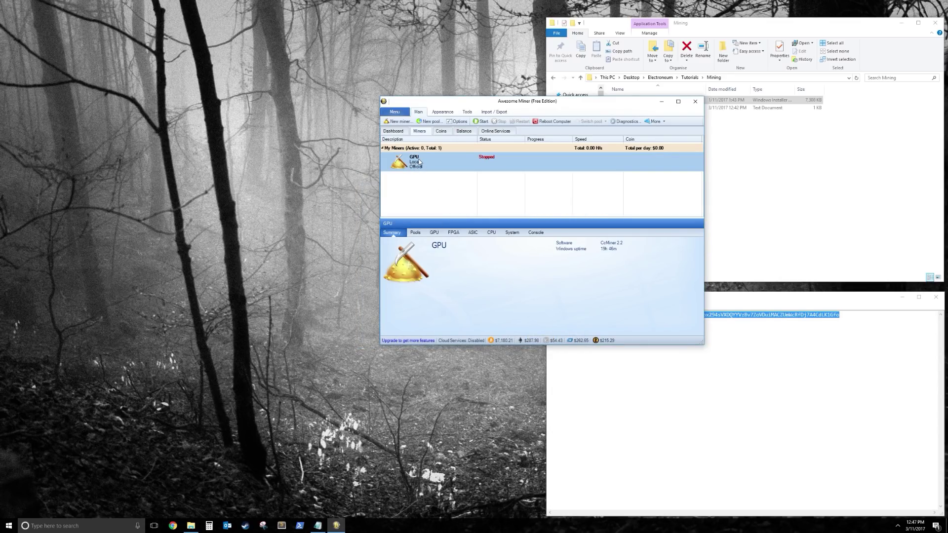
pyautogui.rightClick(419, 161)
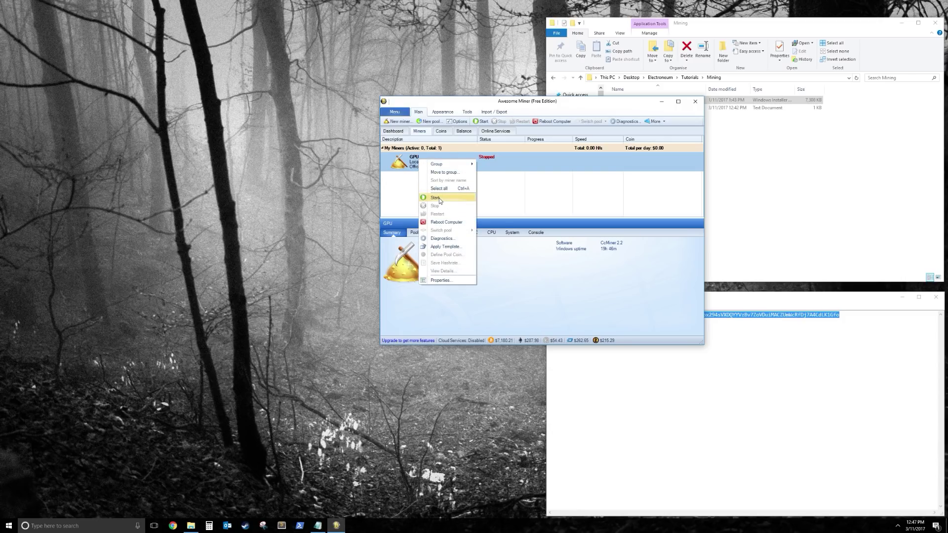
# Step: Run the GPU miner briefly on CryptoNight, then stop it
pyautogui.click(439, 199)
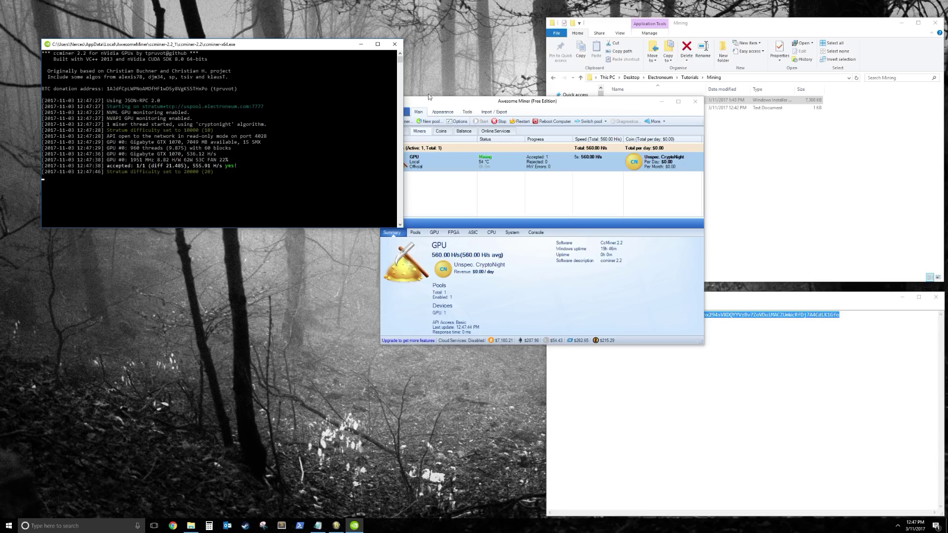
pyautogui.click(487, 165)
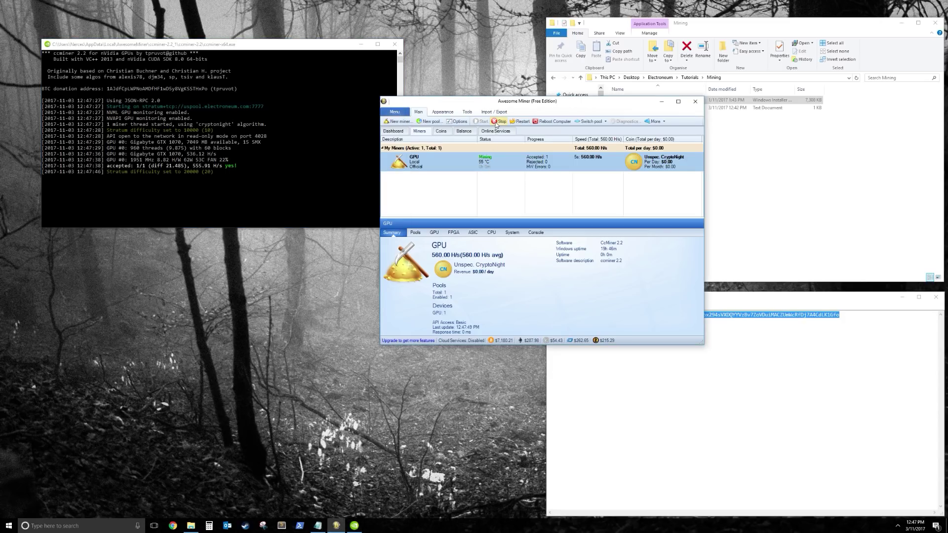
pyautogui.click(496, 122)
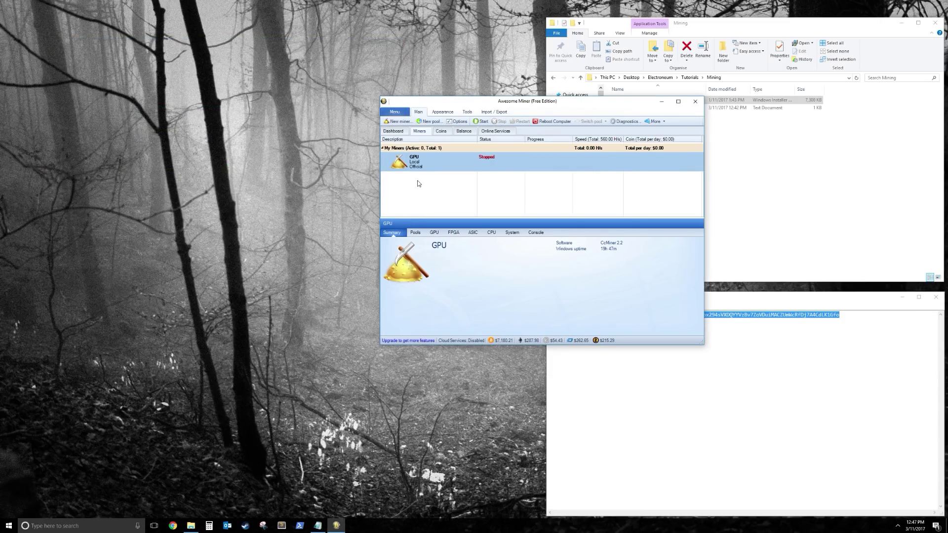
# Step: Start a second managed miner and describe it as 'CPU'
pyautogui.click(397, 122)
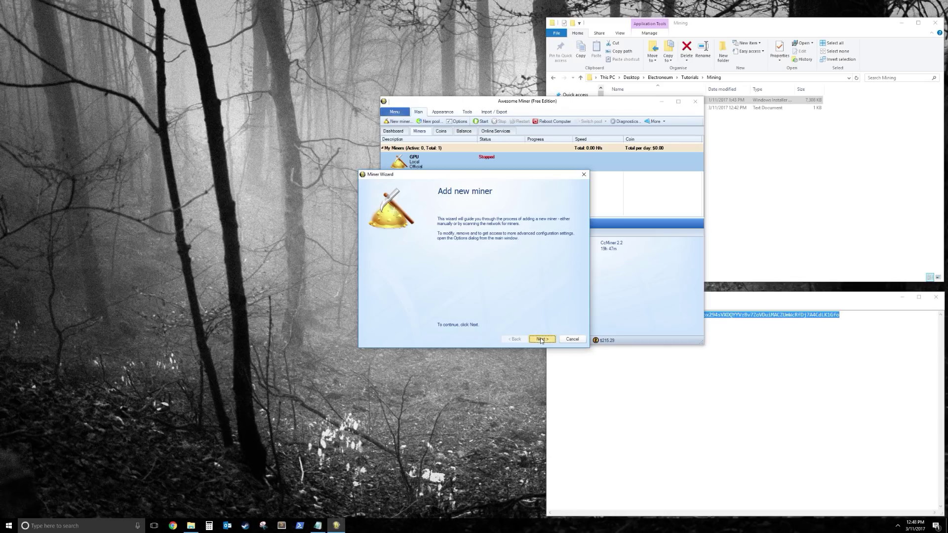
pyautogui.click(540, 339)
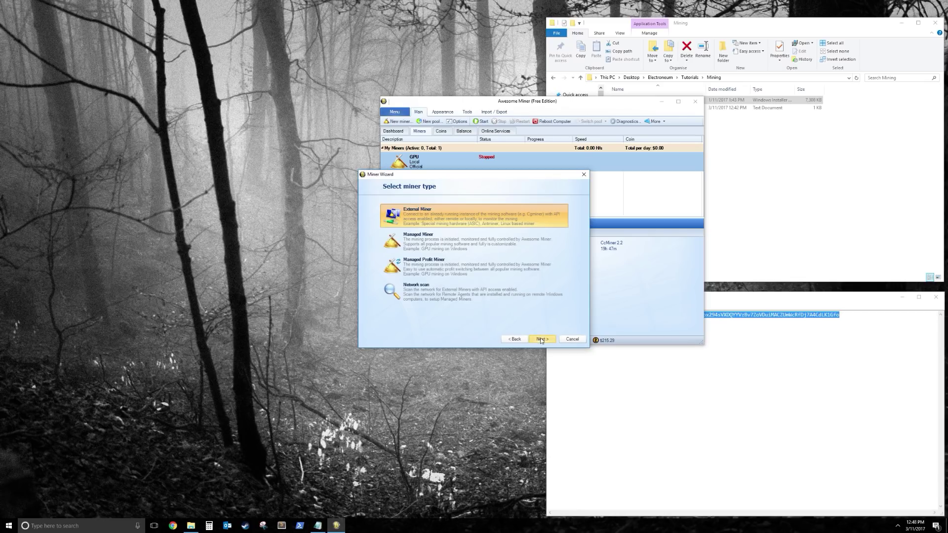
pyautogui.click(442, 239)
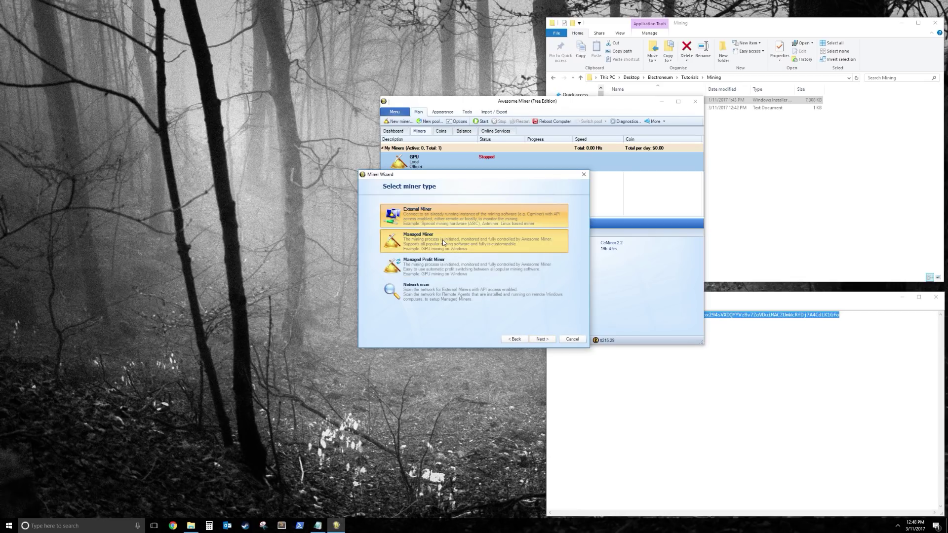
pyautogui.click(544, 339)
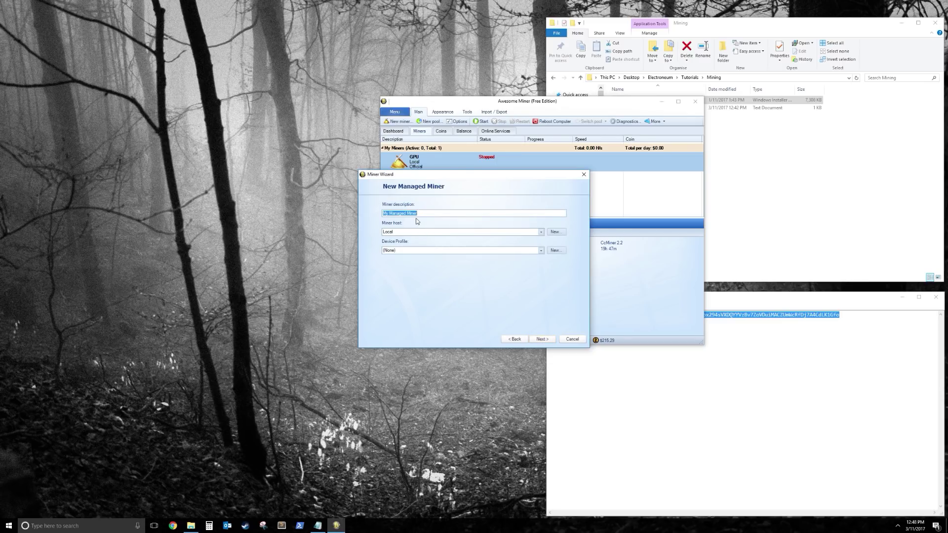
pyautogui.write('PU')
pyautogui.press('Home')
pyautogui.write('C')
pyautogui.click(540, 339)
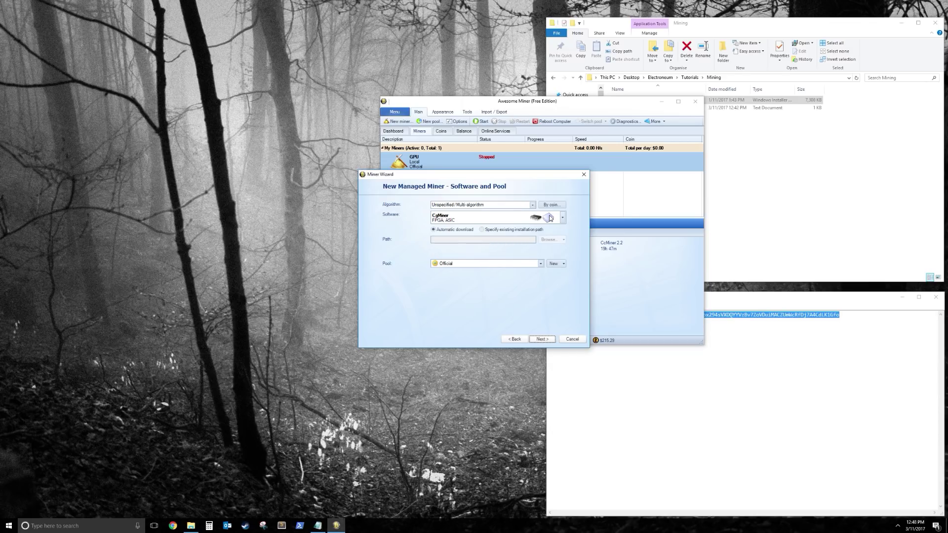
# Step: Set the CPU miner to CryptoNight with CpuMiner-Opt and finish creating it
pyautogui.click(526, 203)
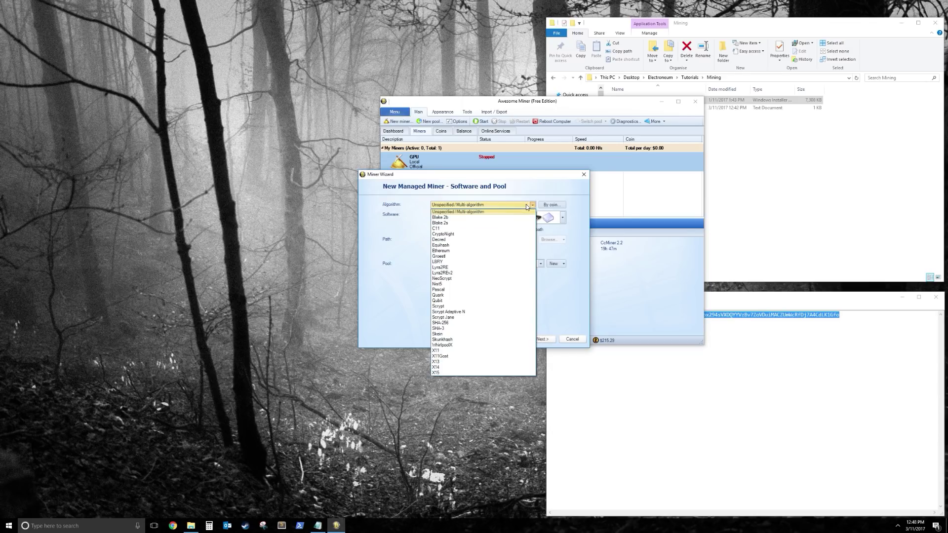
pyautogui.click(506, 232)
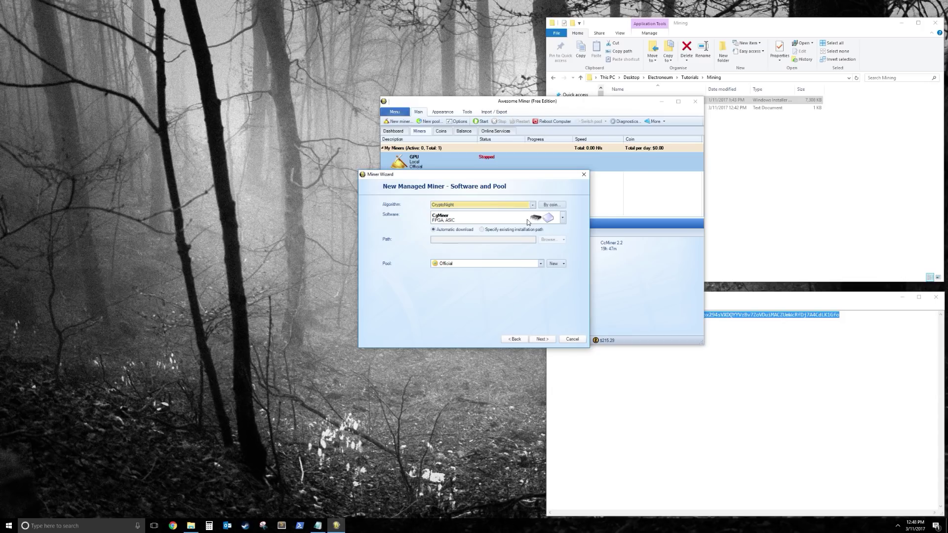
pyautogui.click(528, 223)
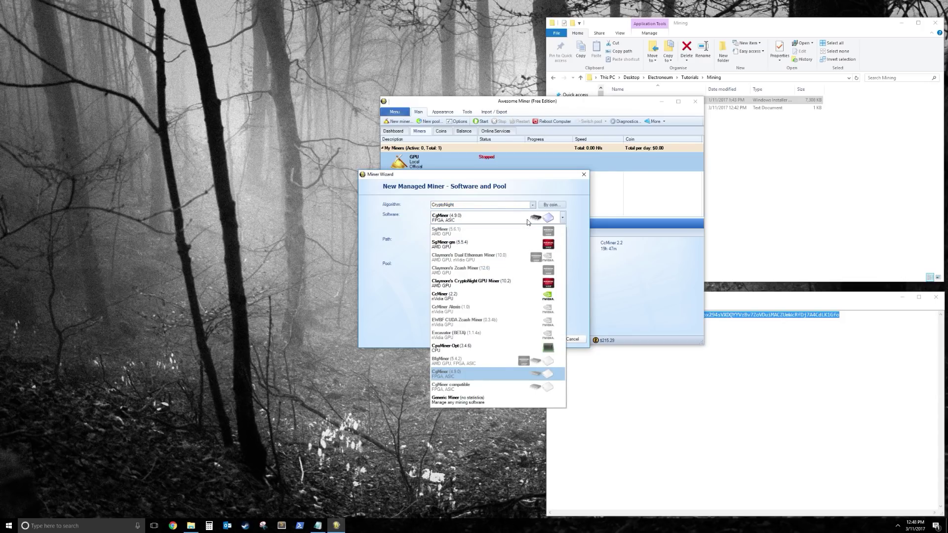
pyautogui.click(443, 352)
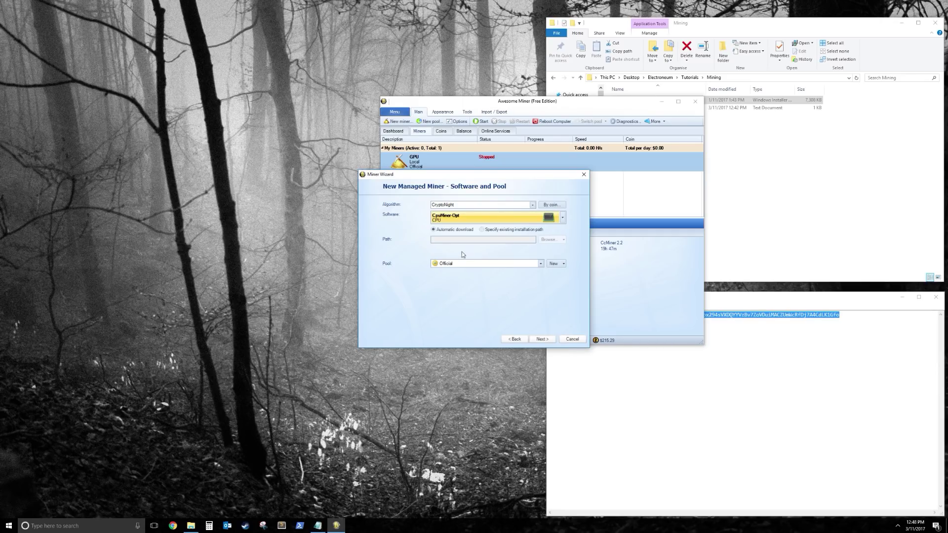
pyautogui.click(541, 340)
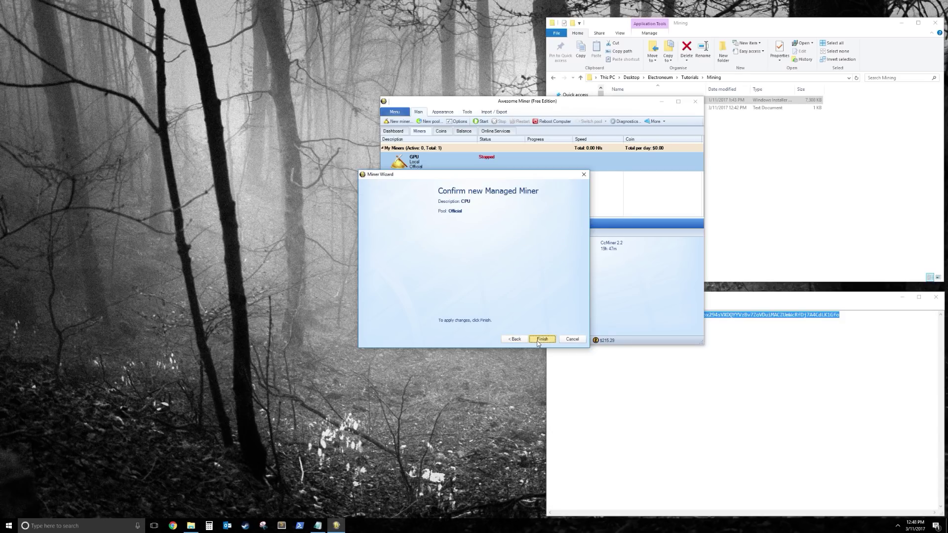
pyautogui.click(539, 341)
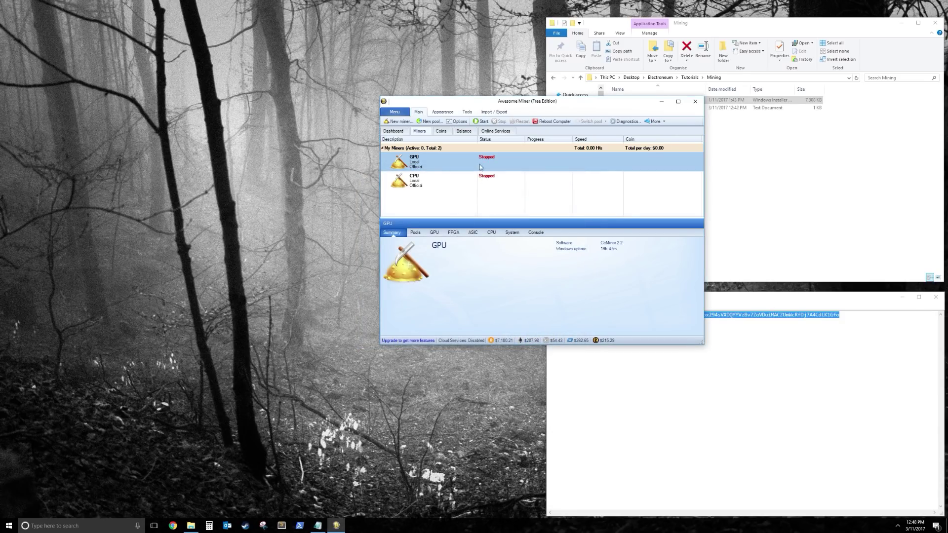
# Step: Test-run the CPU miner on CryptoNight for about 15 seconds, then stop it
pyautogui.click(464, 179)
pyautogui.rightClick(464, 178)
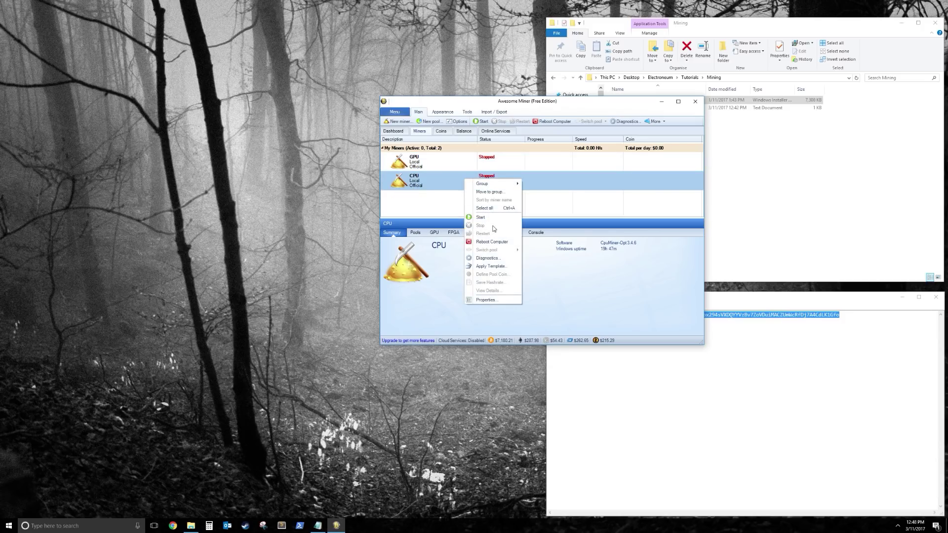
pyautogui.click(480, 218)
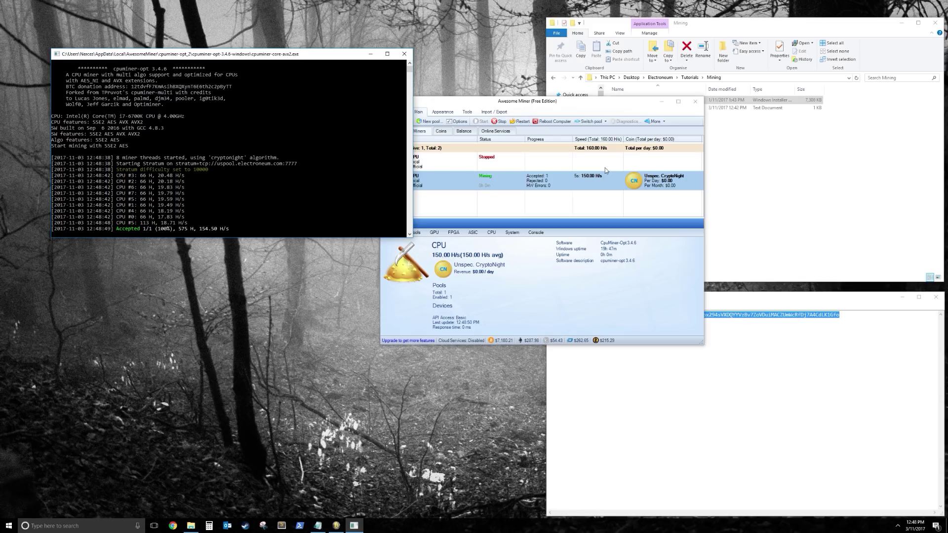
pyautogui.rightClick(477, 183)
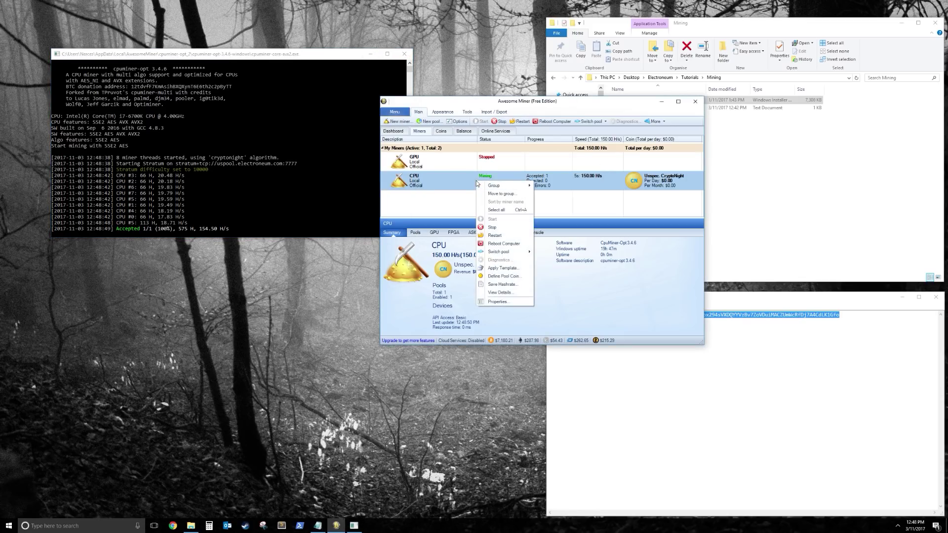
pyautogui.click(492, 227)
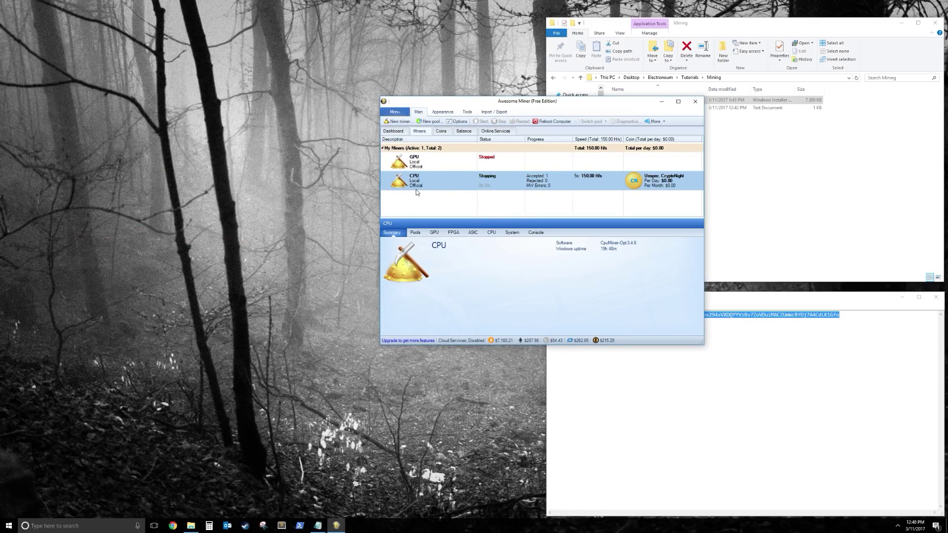
pyautogui.click(441, 164)
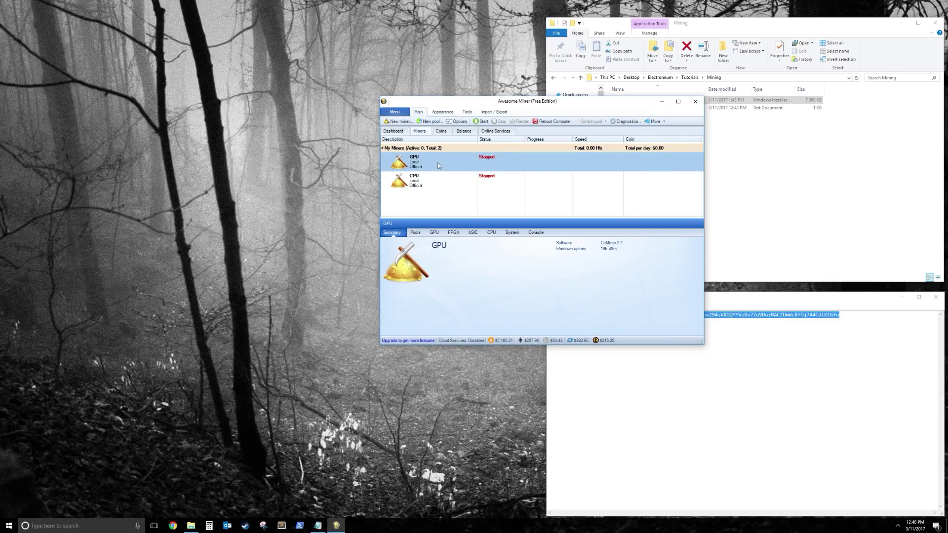
# Step: Create NewPool with server stratum+tcp://server, worker 'wallet address' and coin Unspecified CryptoNight
pyautogui.click(431, 122)
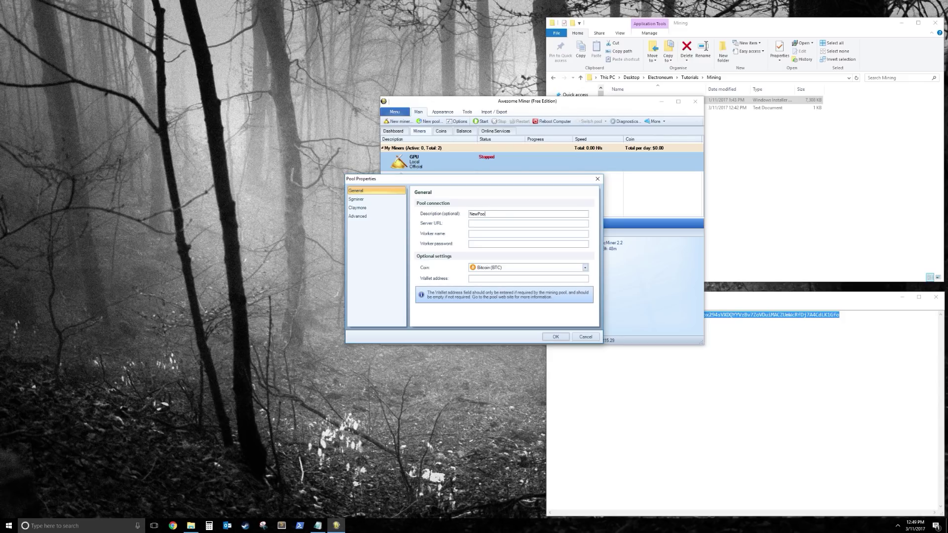
pyautogui.click(483, 226)
pyautogui.write('stratum+tcp:/')
pyautogui.write('/server')
pyautogui.write('wallet address')
pyautogui.click(479, 244)
pyautogui.click(505, 268)
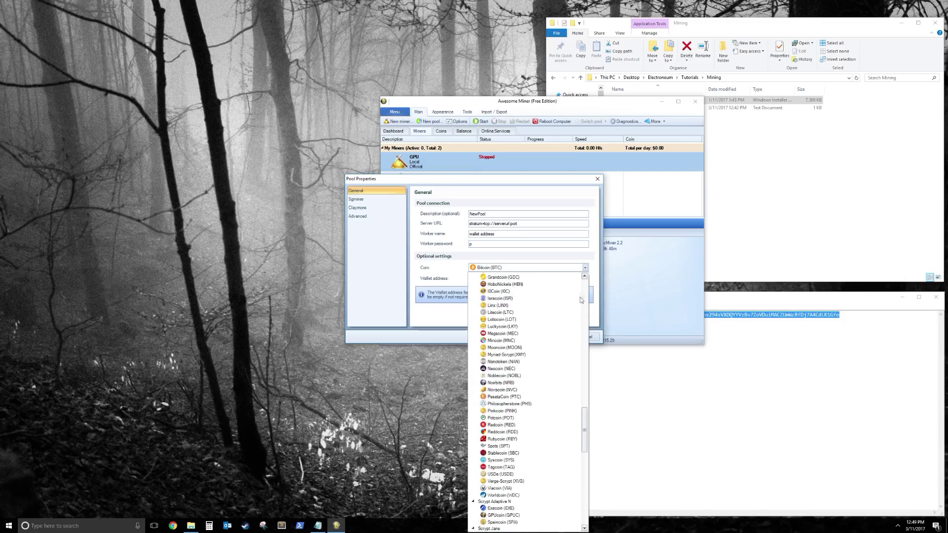
pyautogui.click(584, 286)
pyautogui.click(511, 309)
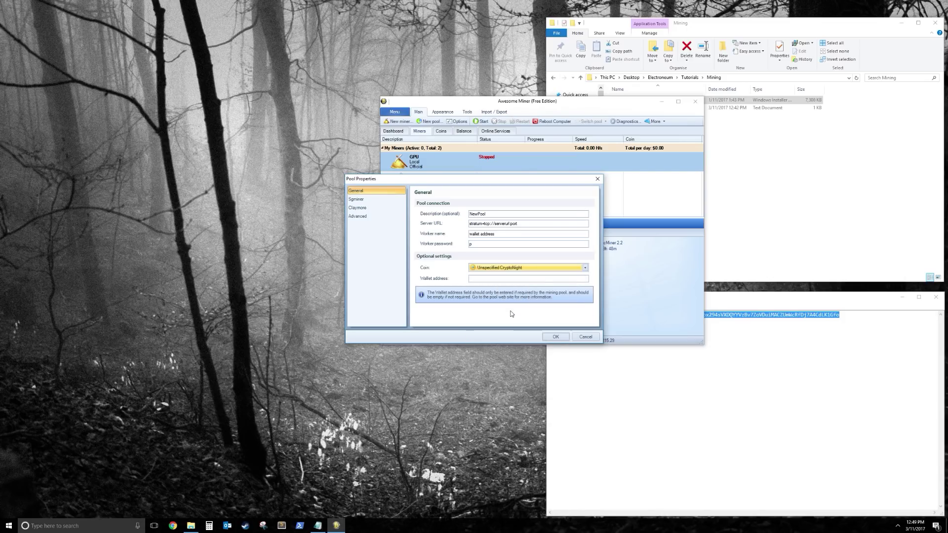
pyautogui.click(554, 337)
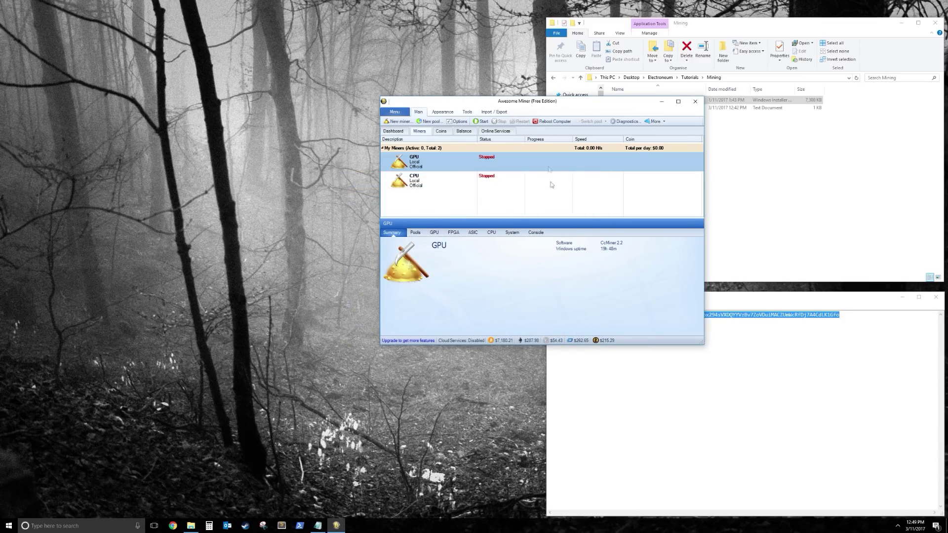
# Step: In the GPU miner's Properties, change the mining pool from Official to NewPool and confirm
pyautogui.rightClick(428, 162)
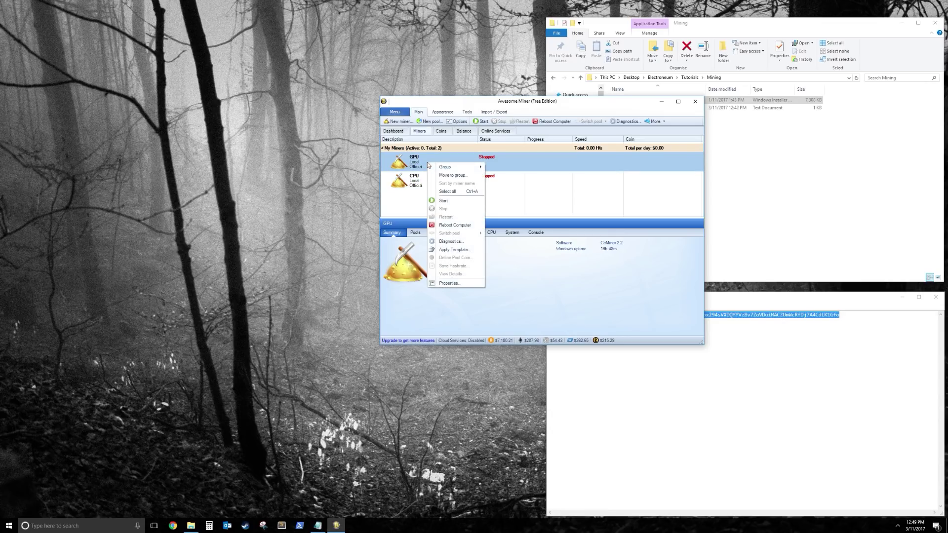
pyautogui.click(454, 283)
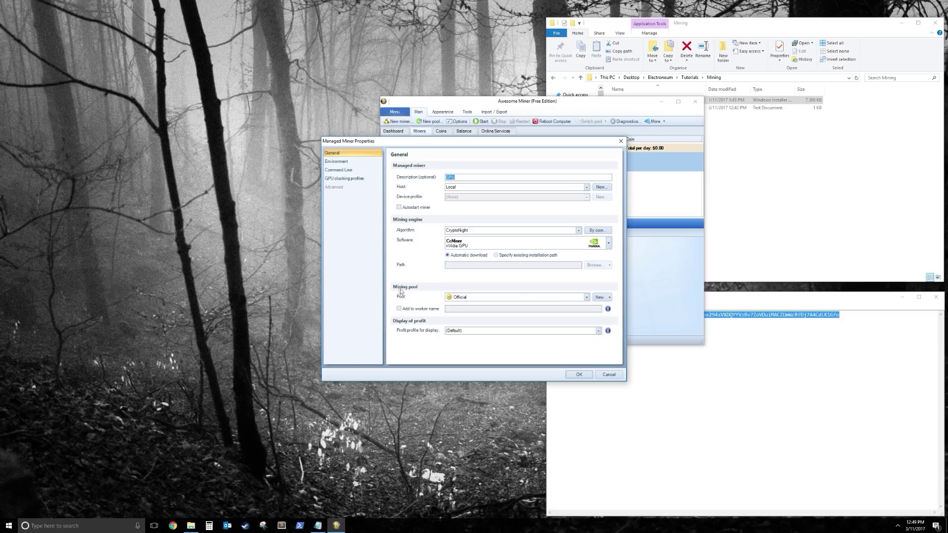
pyautogui.click(474, 299)
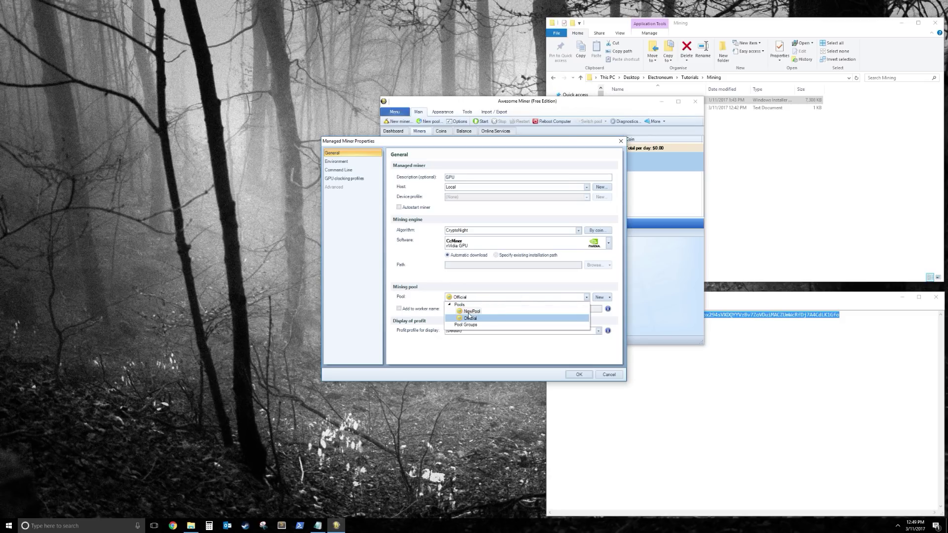
pyautogui.click(470, 312)
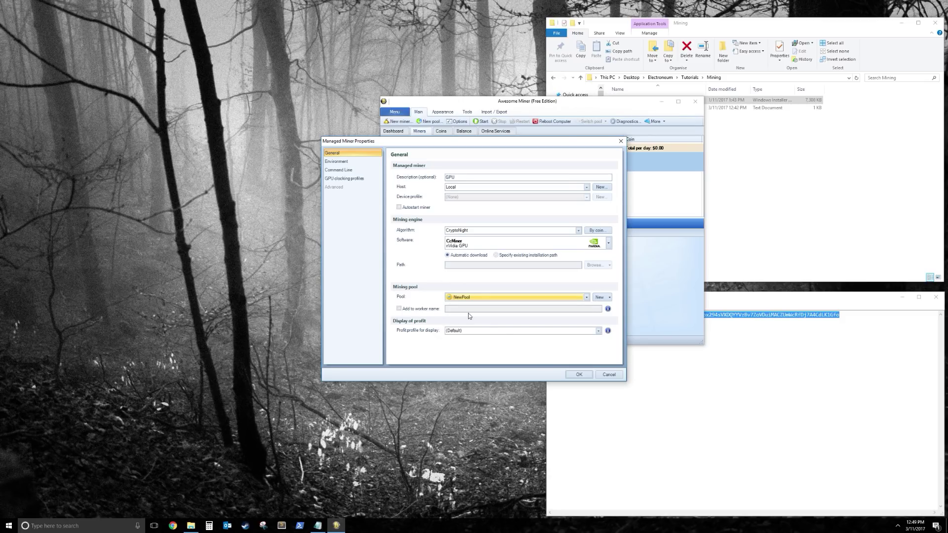
pyautogui.click(578, 377)
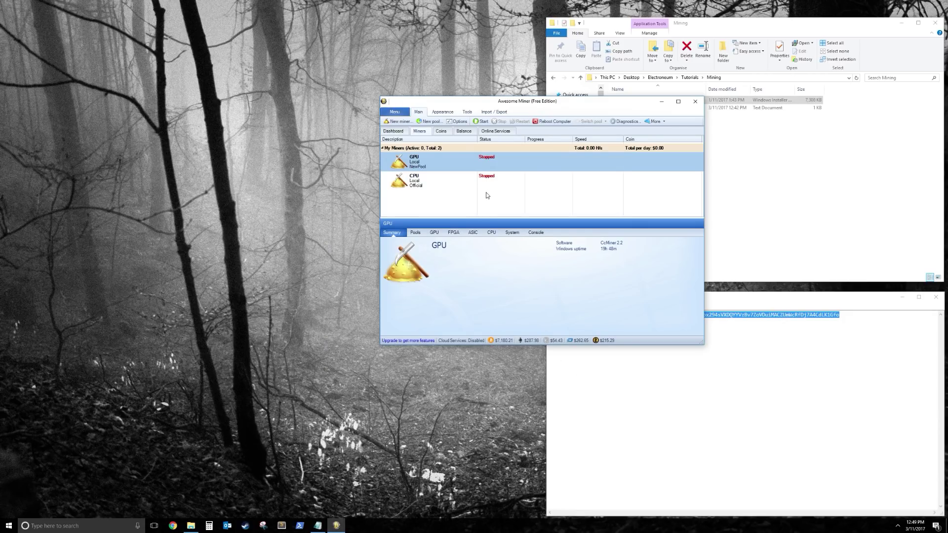